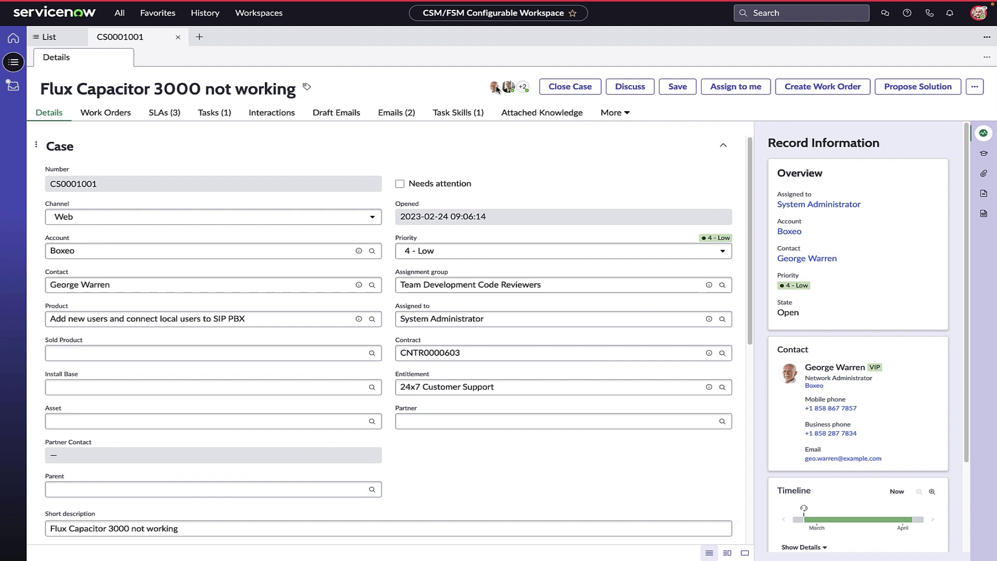
Show George Warren's contact card with his business phone and email on case CS0001001
left_click(496, 90)
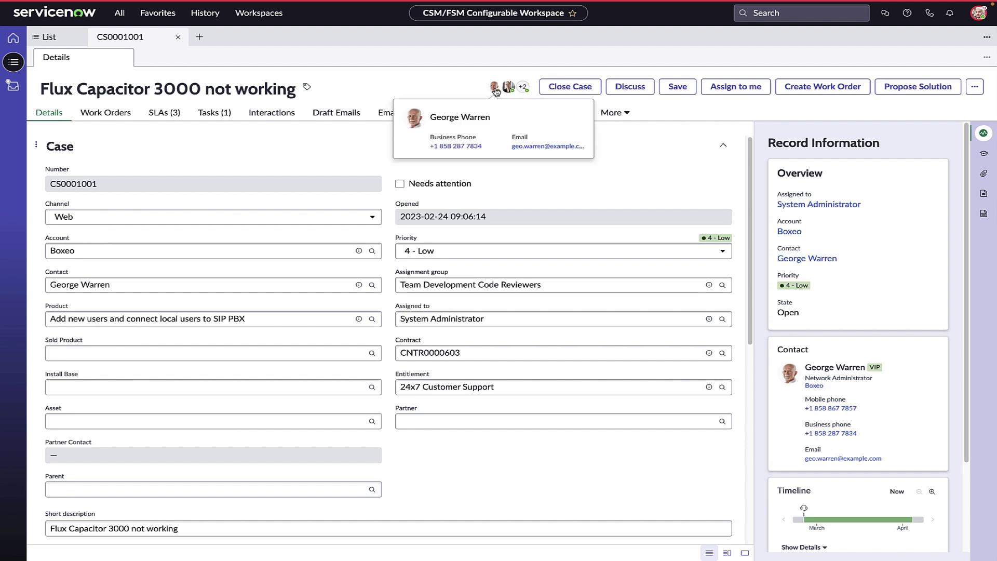